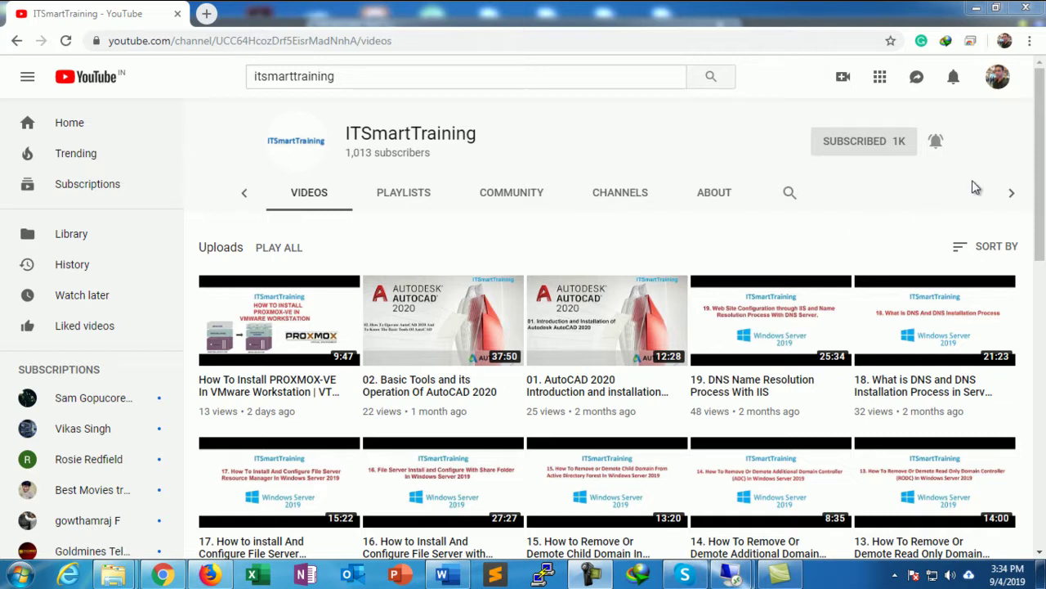
Step: Check the 10.10.10.221 remote session, then return to the local Word installation guide
left_click_drag(1035, 155, 1036, 168)
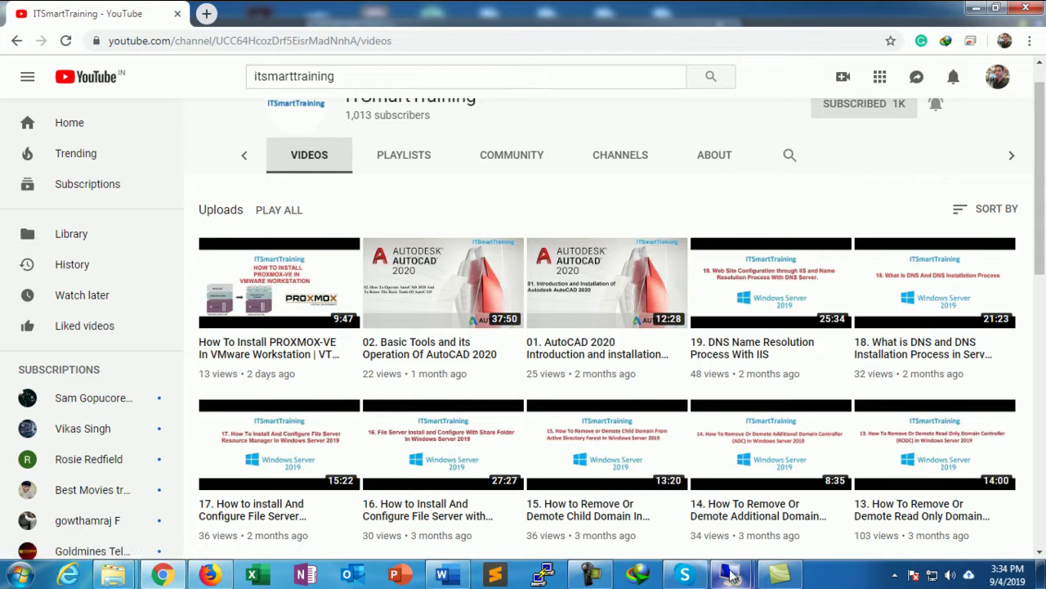
mouse_move(732, 575)
left_click(789, 523)
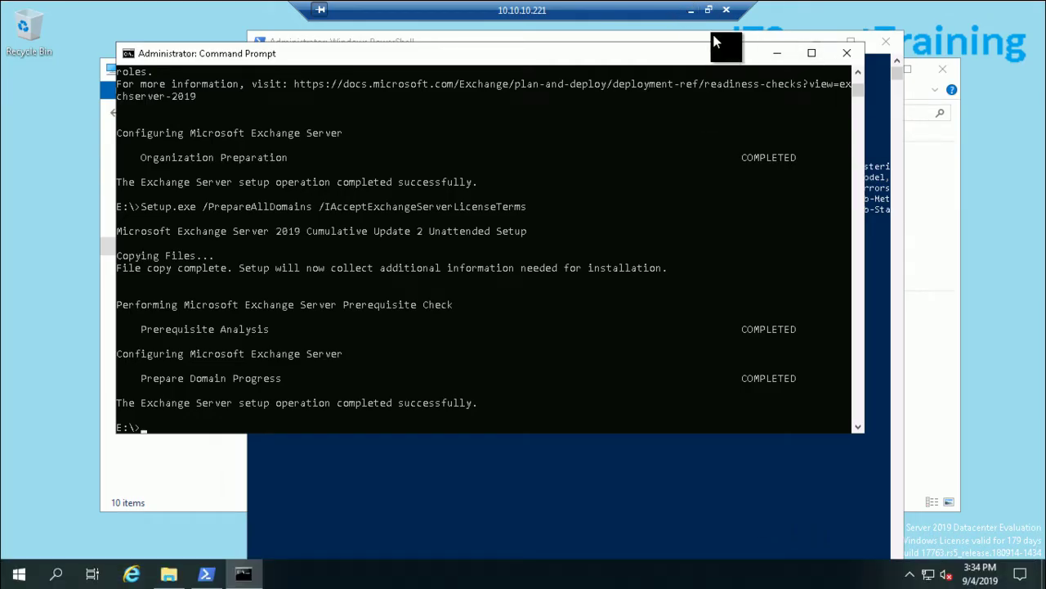
left_click(691, 16)
key("alt+Tab")
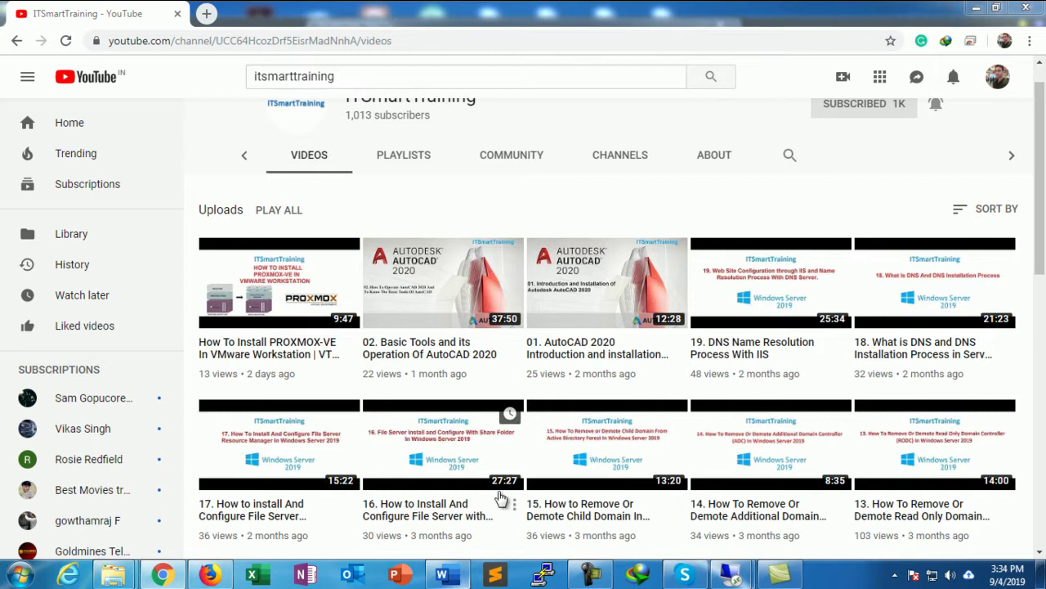
Step: Scroll the Word guide to the Install Exchange Server 2019 section, Check for Updates, page 6
scroll(572, 311, "up", 15)
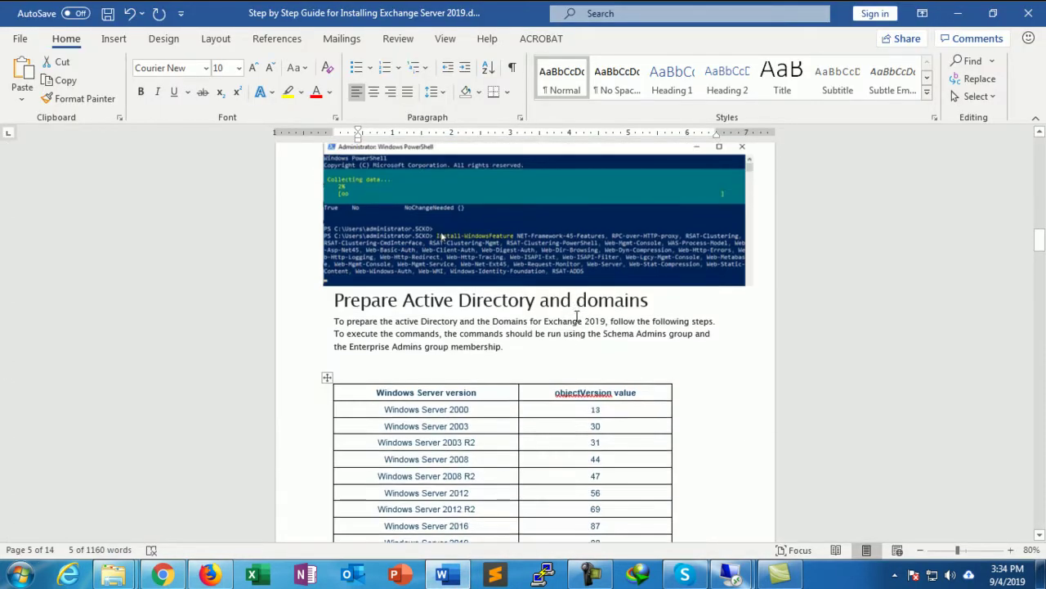
scroll(573, 311, "up", 15)
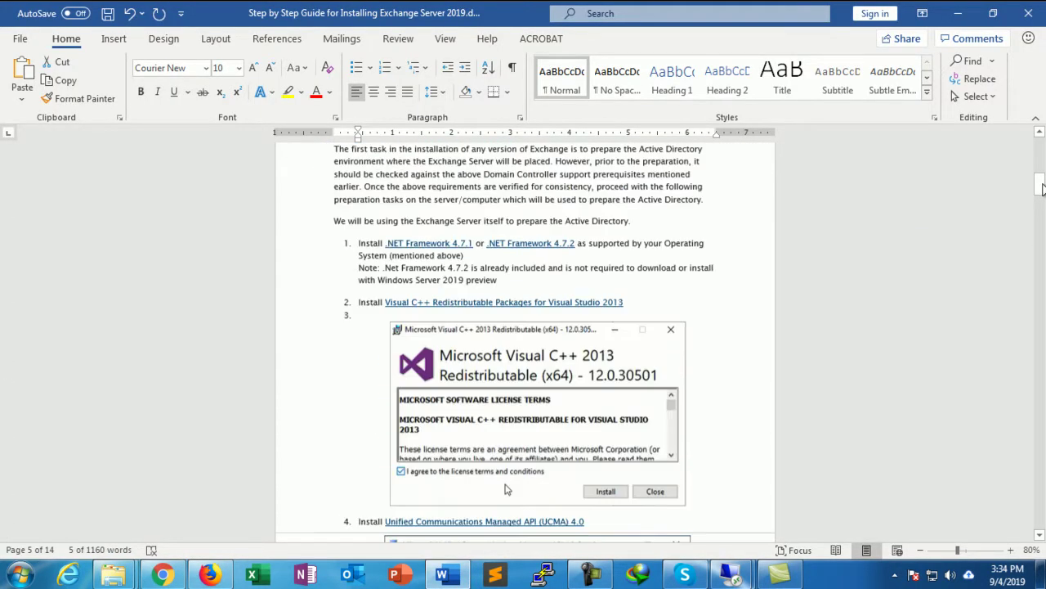
left_click_drag(1036, 179, 1036, 149)
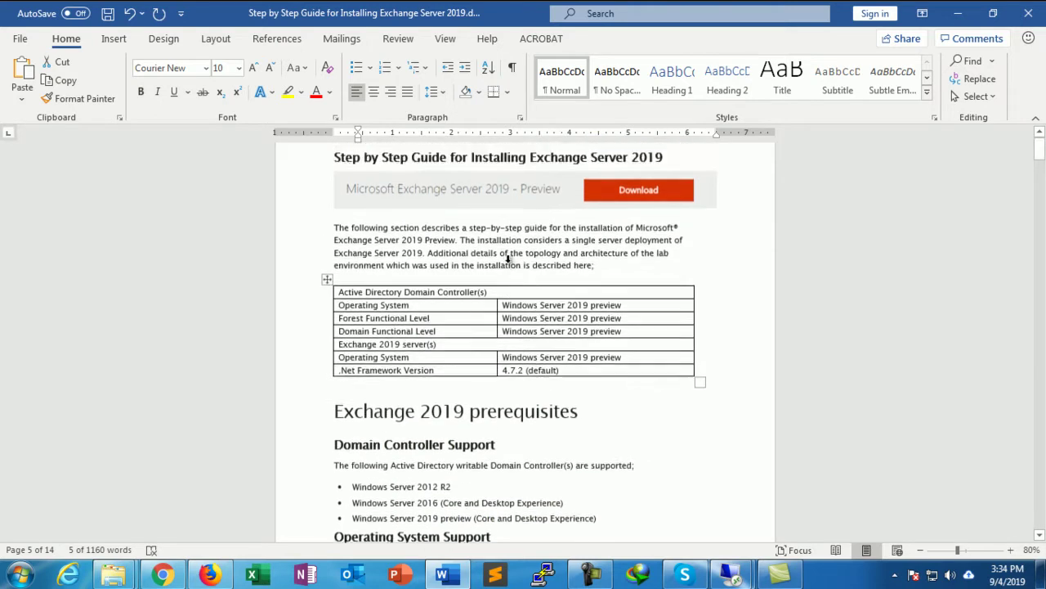
scroll(508, 261, "down", 7)
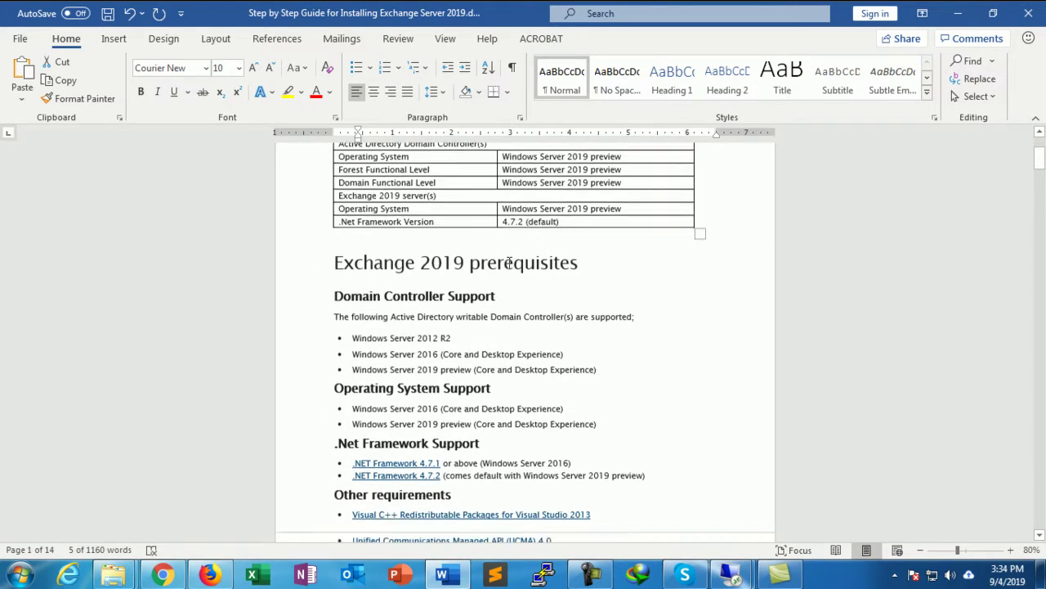
scroll(473, 362, "down", 3)
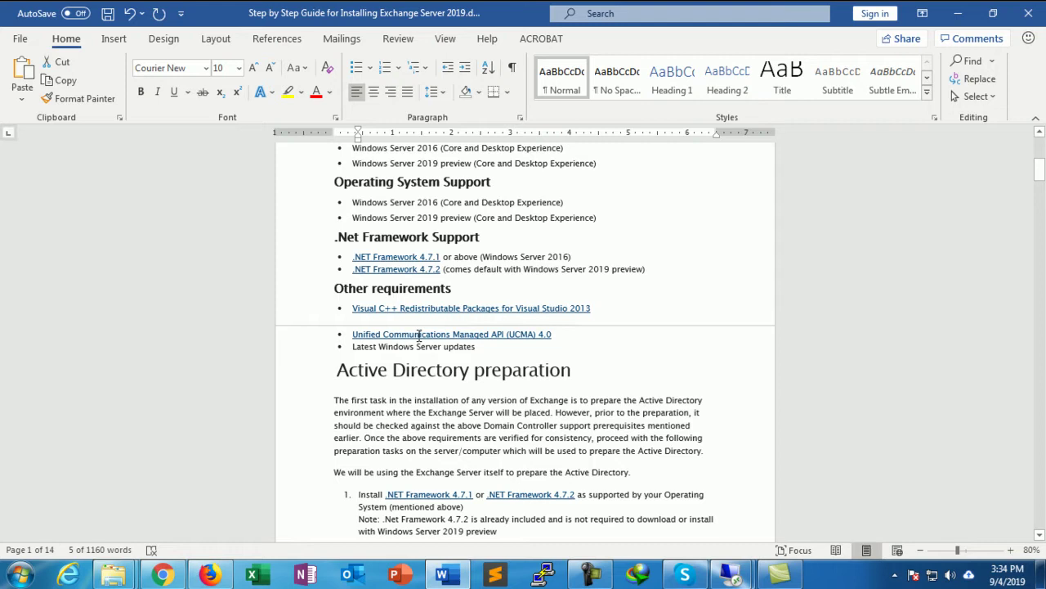
scroll(419, 335, "down", 3)
scroll(420, 335, "down", 15)
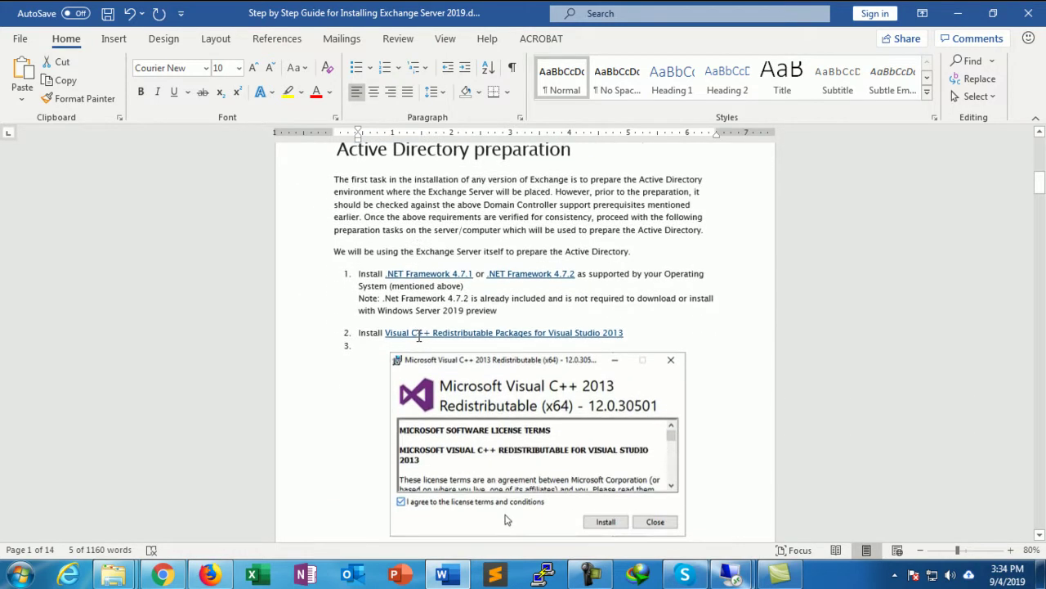
scroll(418, 337, "down", 14)
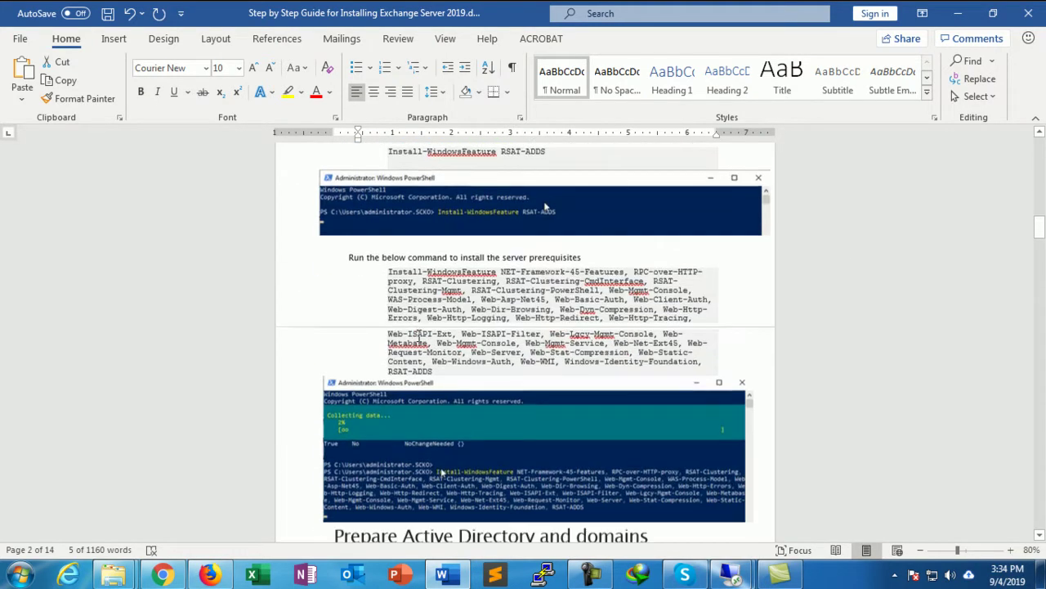
scroll(417, 338, "up", 4)
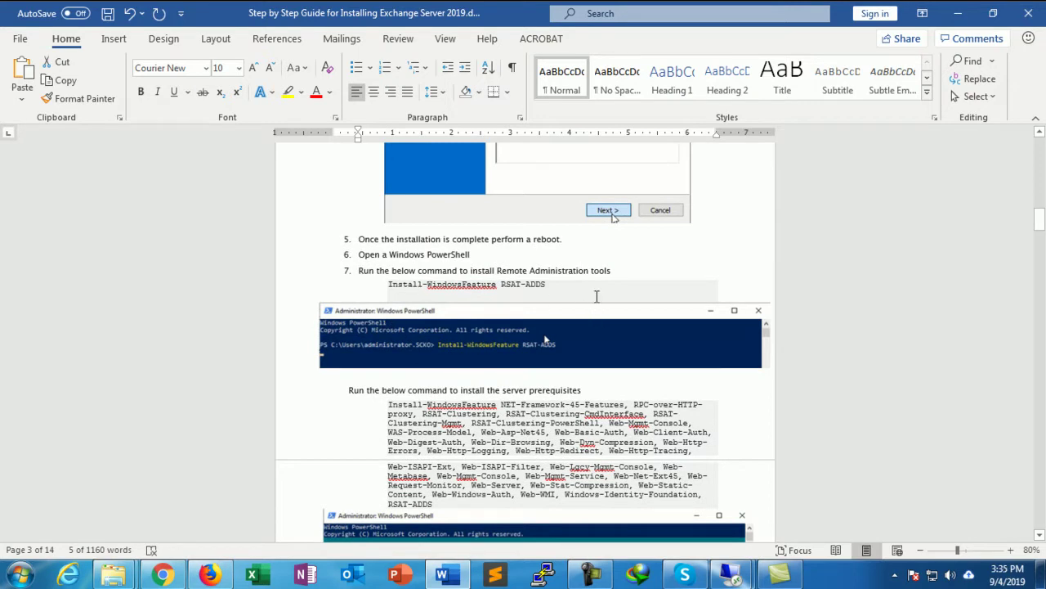
scroll(433, 290, "down", 3)
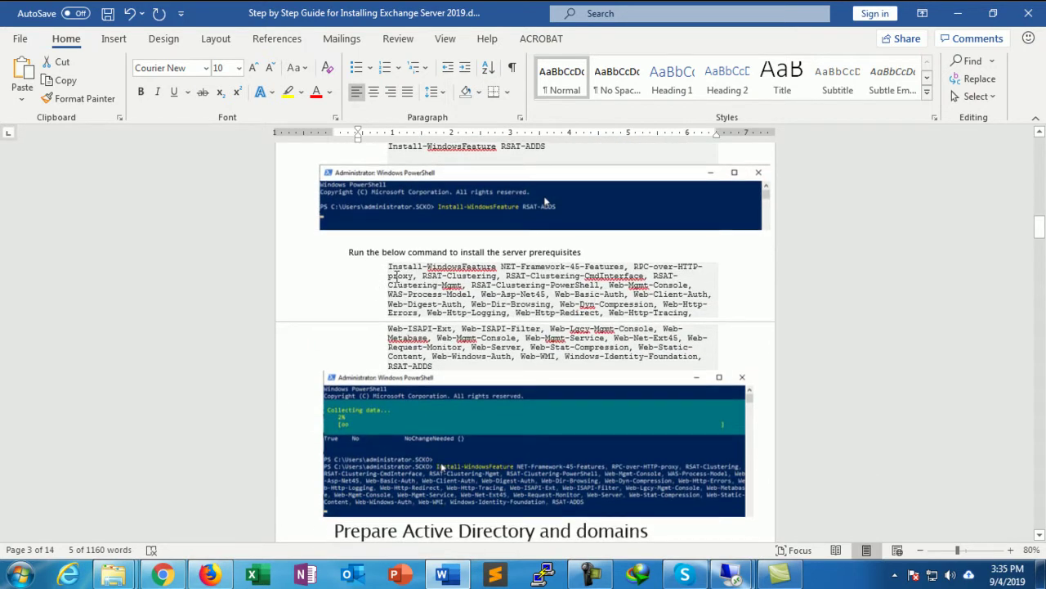
left_click_drag(394, 265, 483, 369)
scroll(490, 336, "down", 3)
scroll(488, 335, "down", 15)
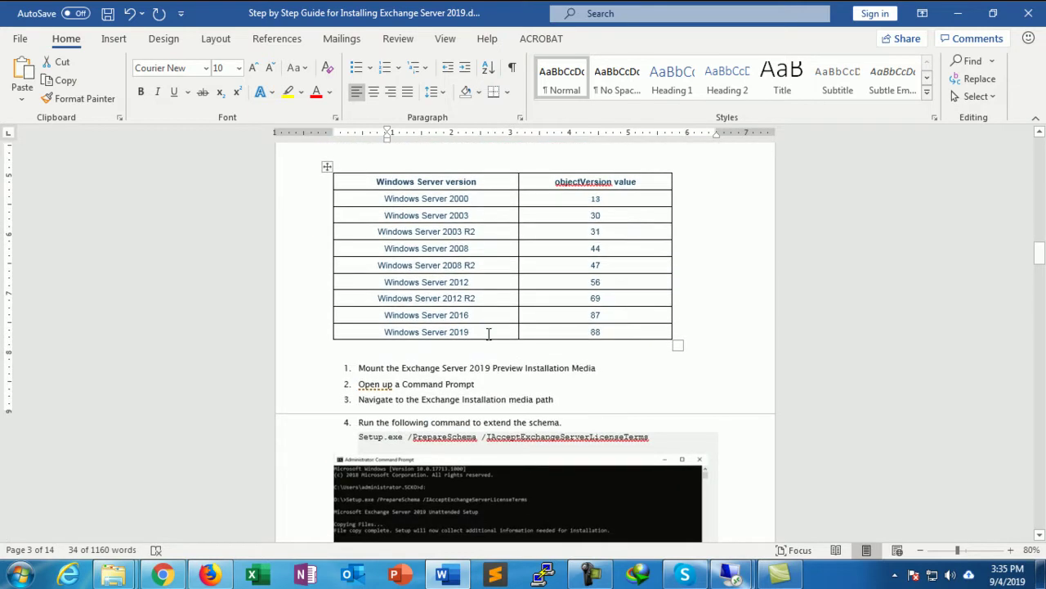
scroll(488, 336, "down", 13)
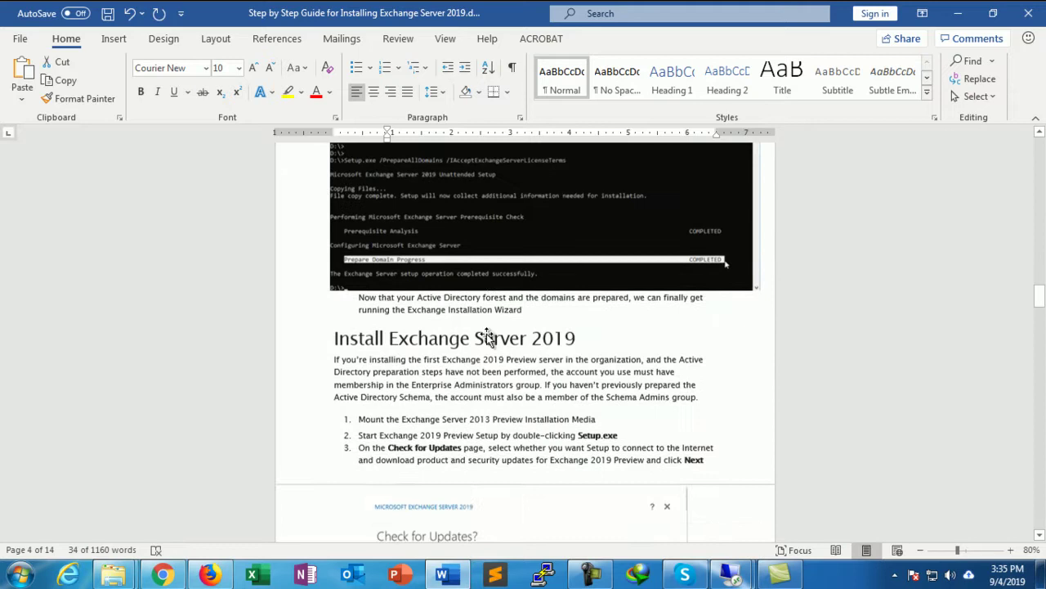
scroll(488, 333, "up", 1)
scroll(487, 334, "down", 1)
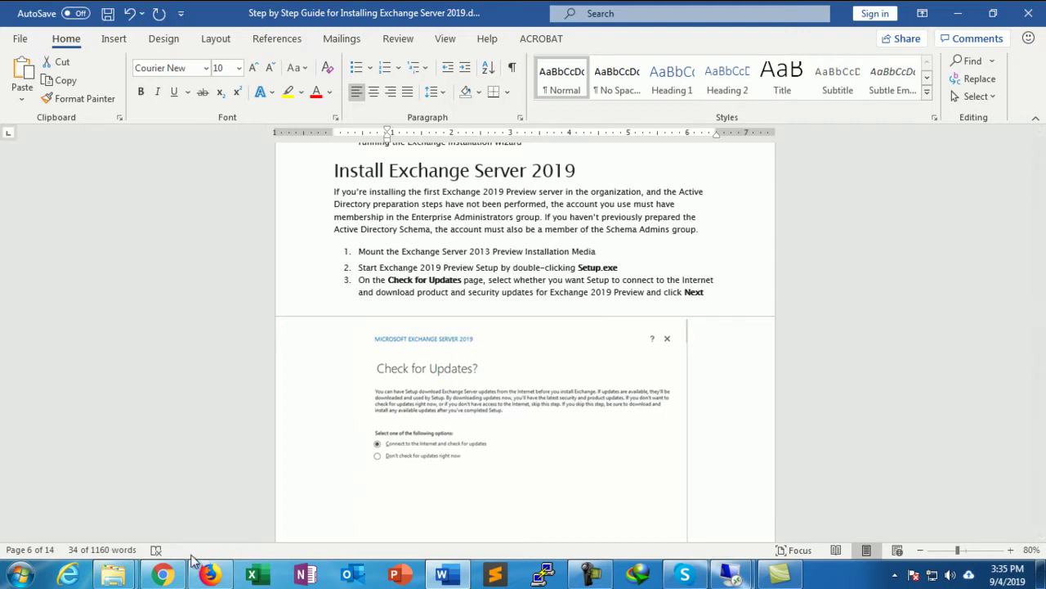
Step: Switch to the 10.10.10.221 remote desktop session
left_click(209, 575)
left_click(442, 575)
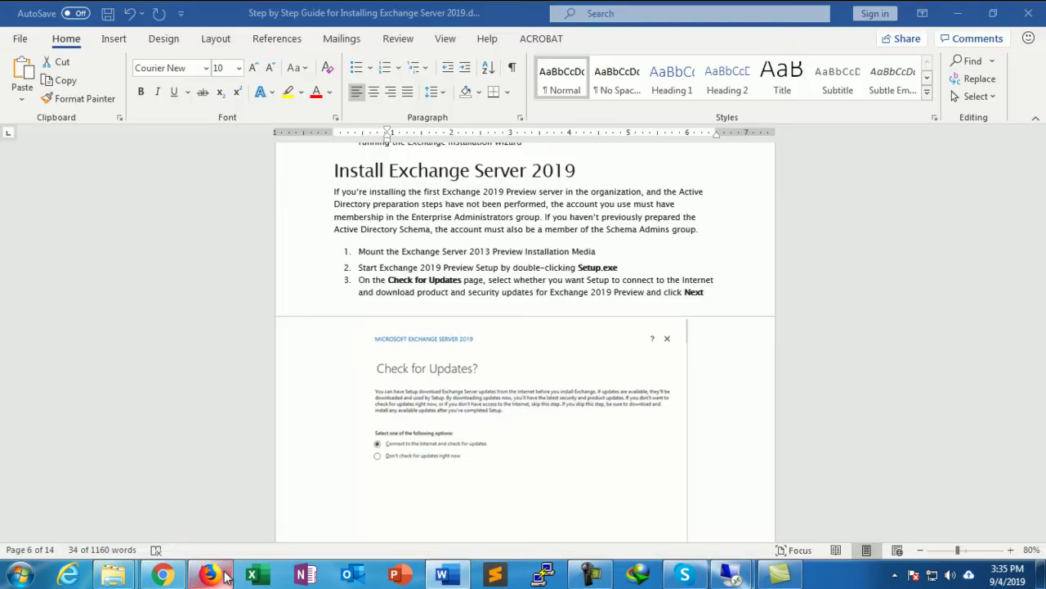
mouse_move(749, 575)
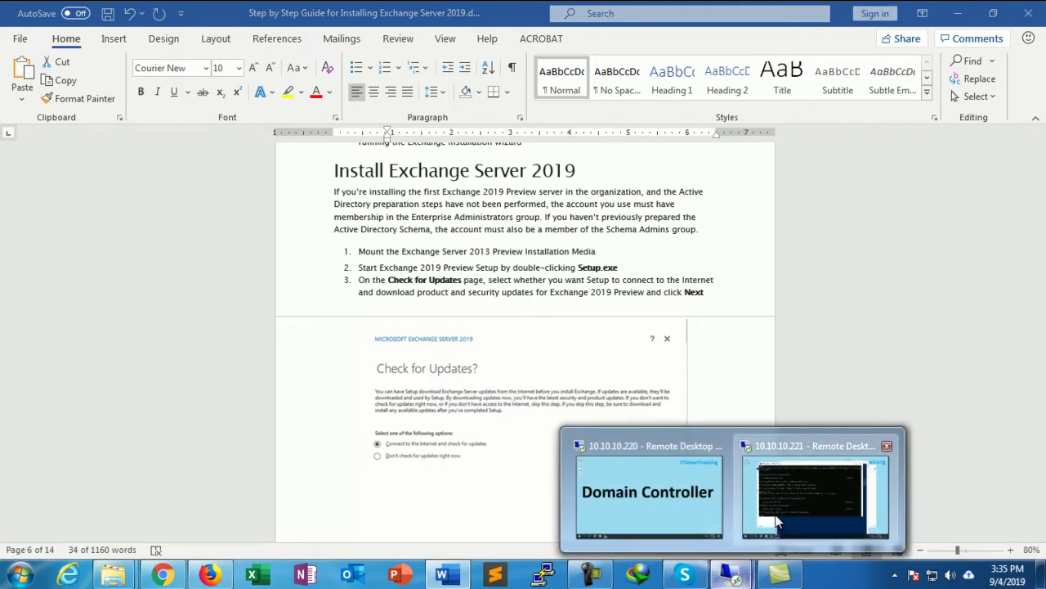
left_click(764, 540)
Step: Minimize Command Prompt and PowerShell, then launch Exchange setup from CD Drive (E:)
left_click(774, 56)
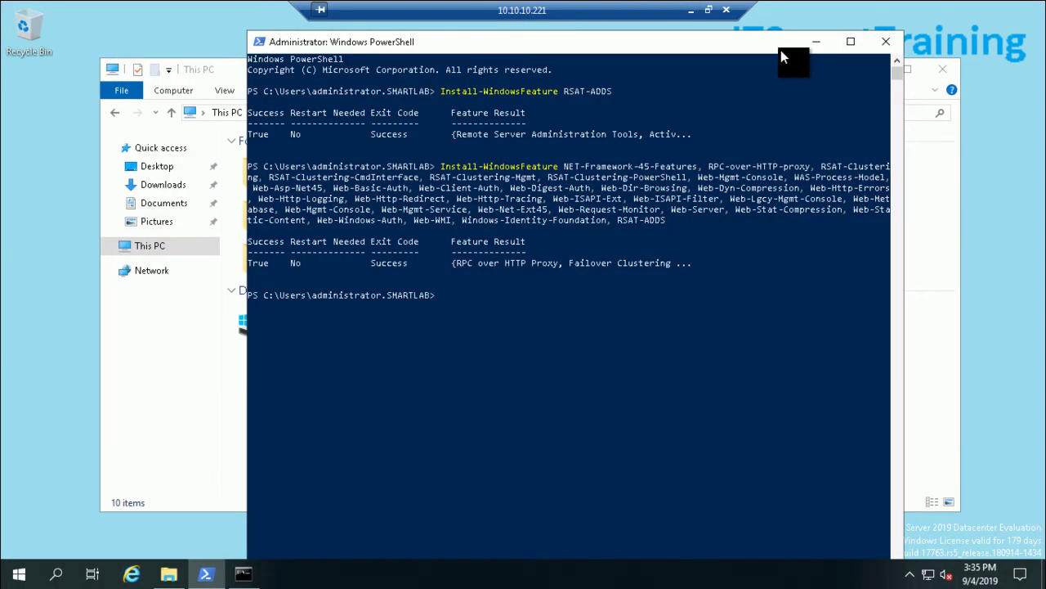
left_click(816, 42)
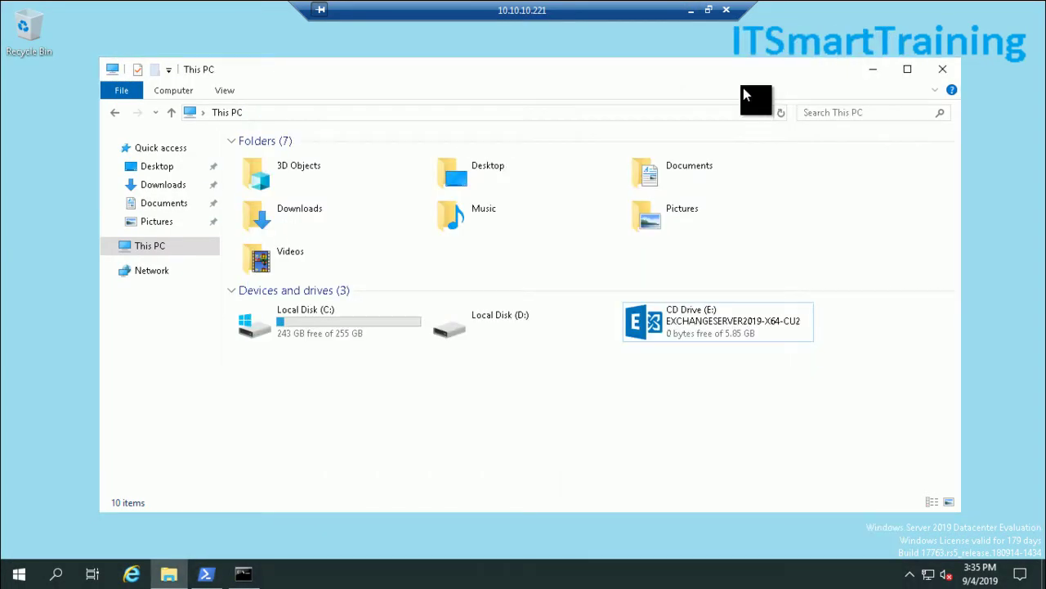
double_click(702, 329)
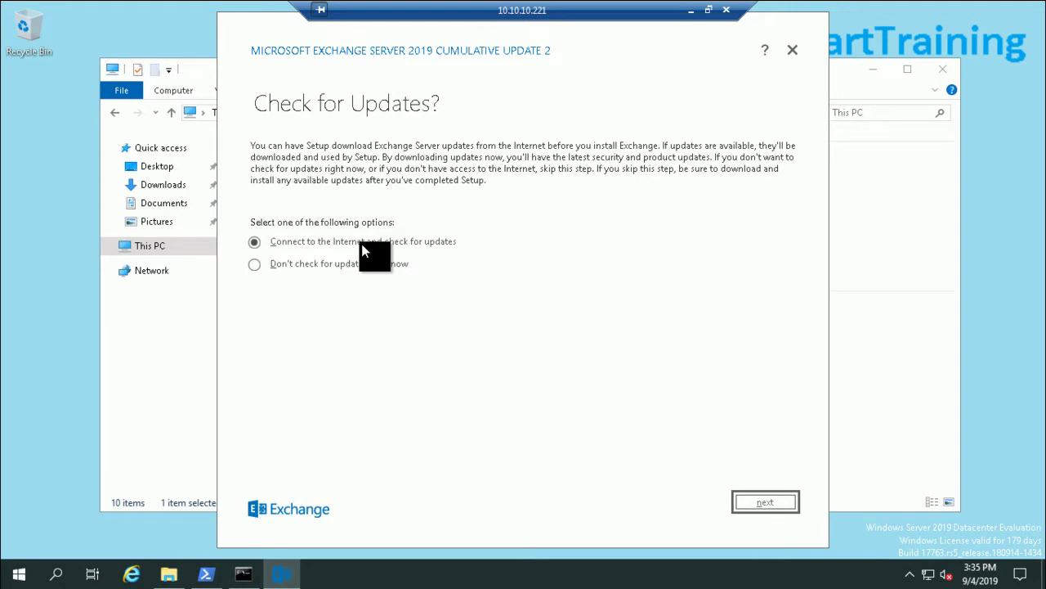
Step: Choose 'Don't check for updates right now' and continue so setup copies its files
left_click(335, 267)
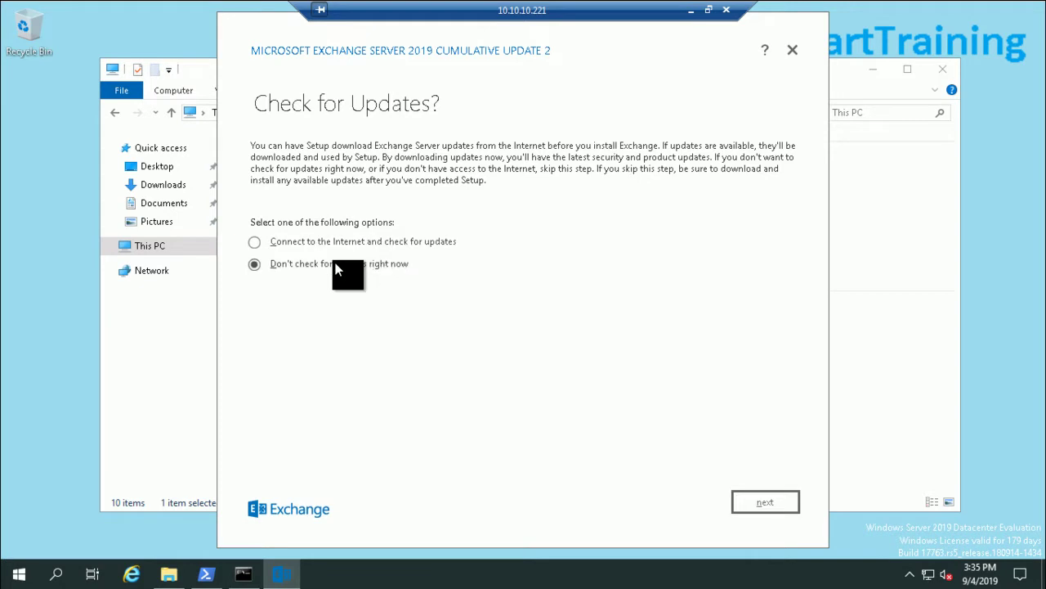
left_click(775, 503)
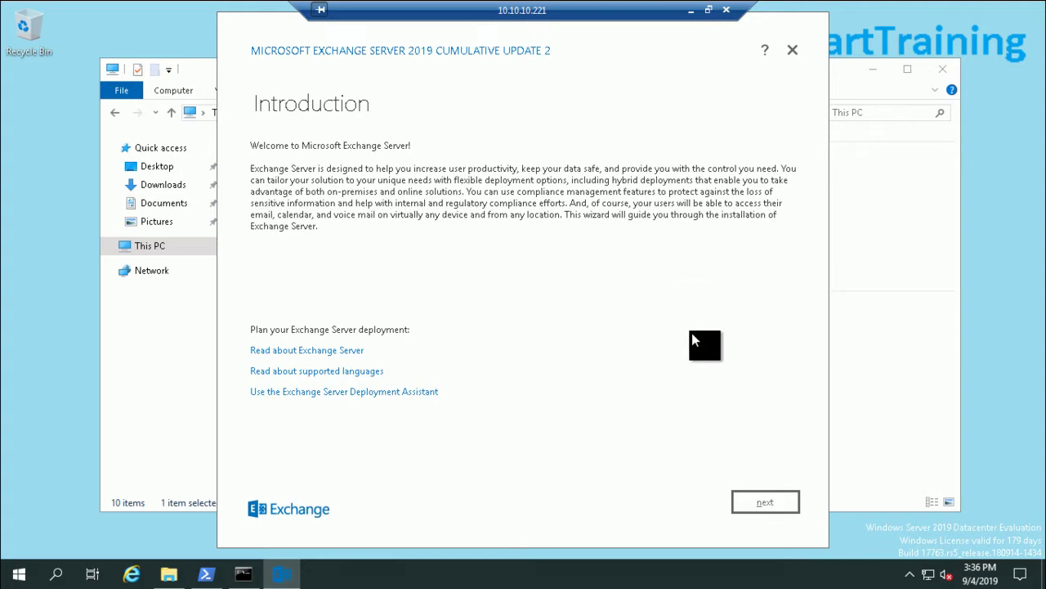
Step: Move past the introduction and accept the license agreement
left_click(753, 507)
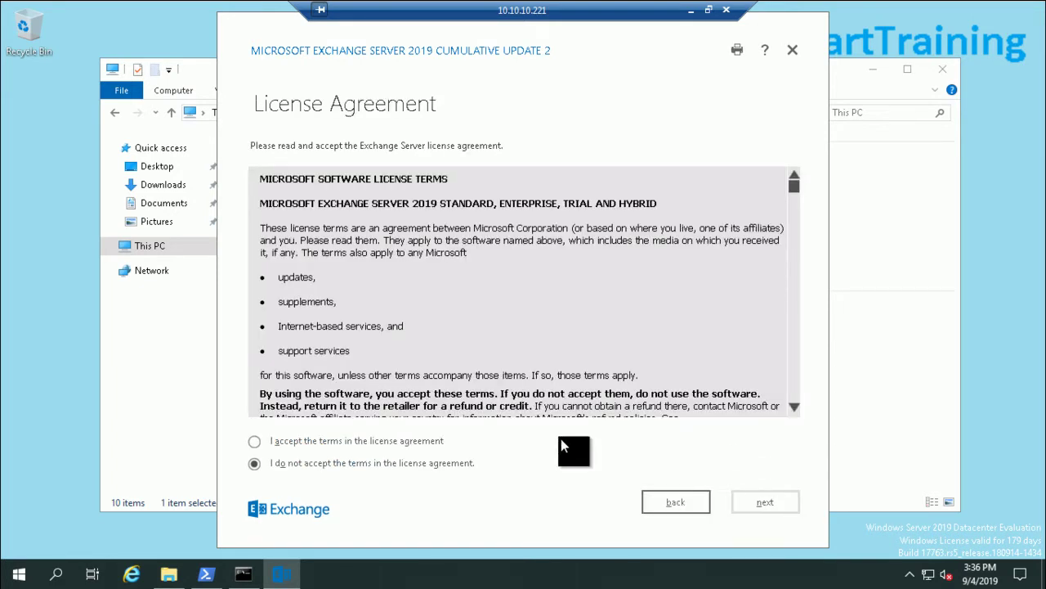
left_click(331, 441)
left_click(761, 506)
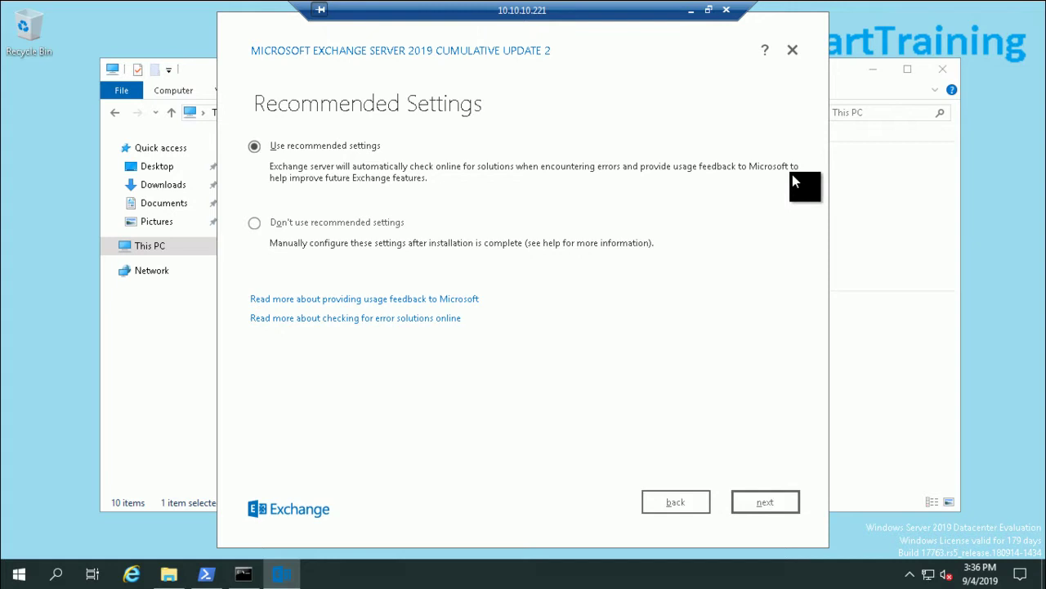
Step: Choose 'Don't use recommended settings' and return to confirm it on the Recommended Settings page
left_click(261, 221)
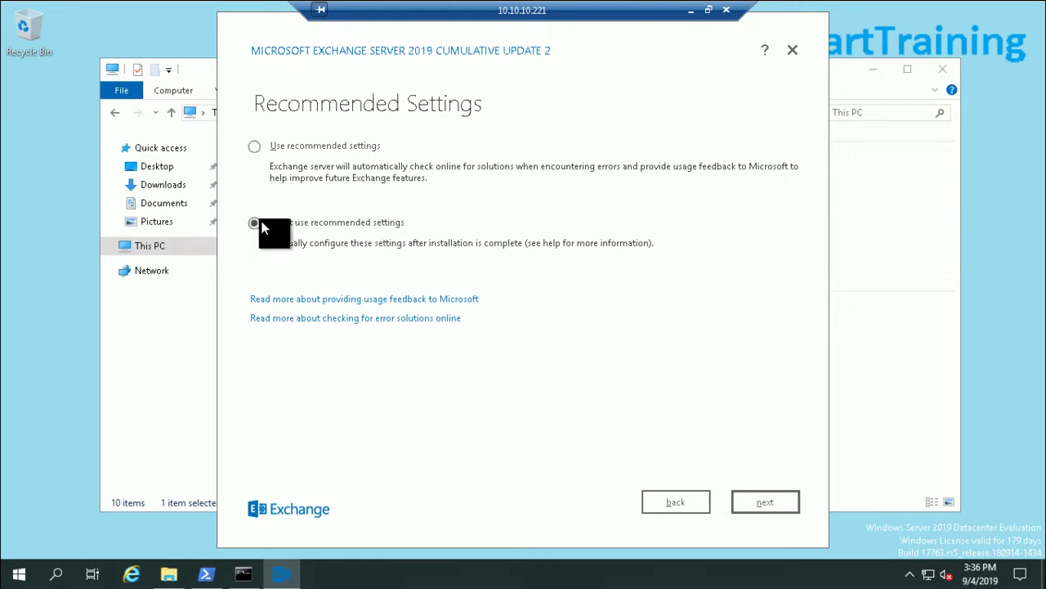
left_click(762, 501)
left_click(686, 504)
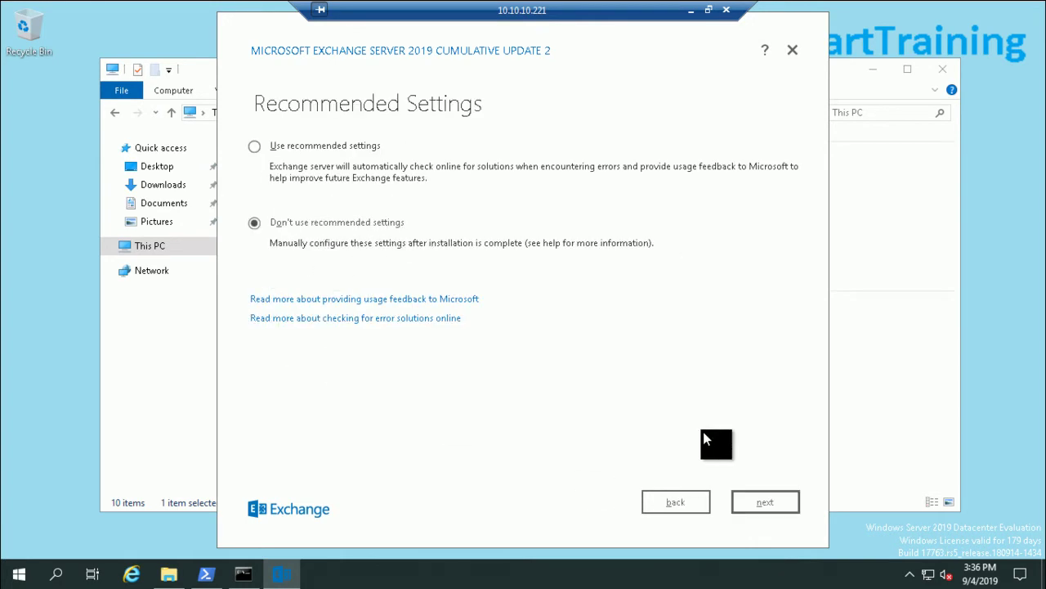
Step: Tick only the Mailbox role and enable automatic installation of required Windows Server roles and features
left_click(757, 506)
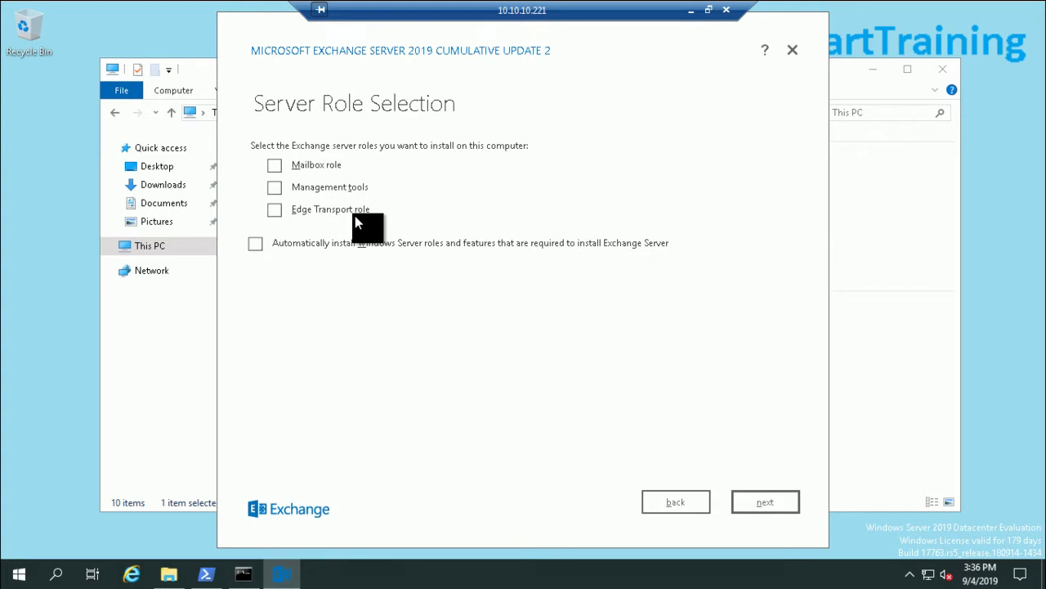
left_click(276, 166)
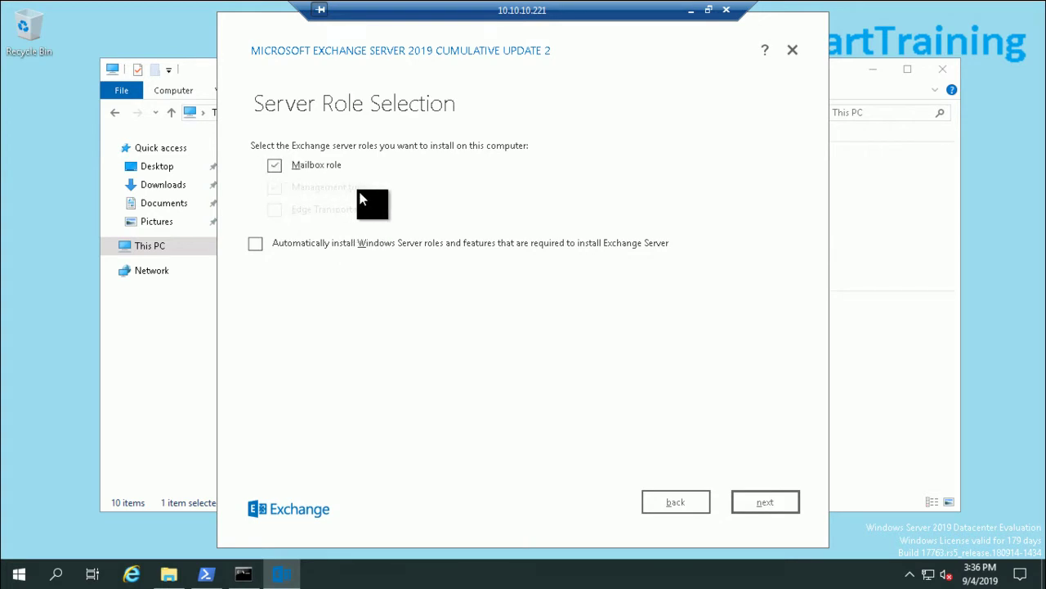
left_click(276, 169)
left_click(276, 186)
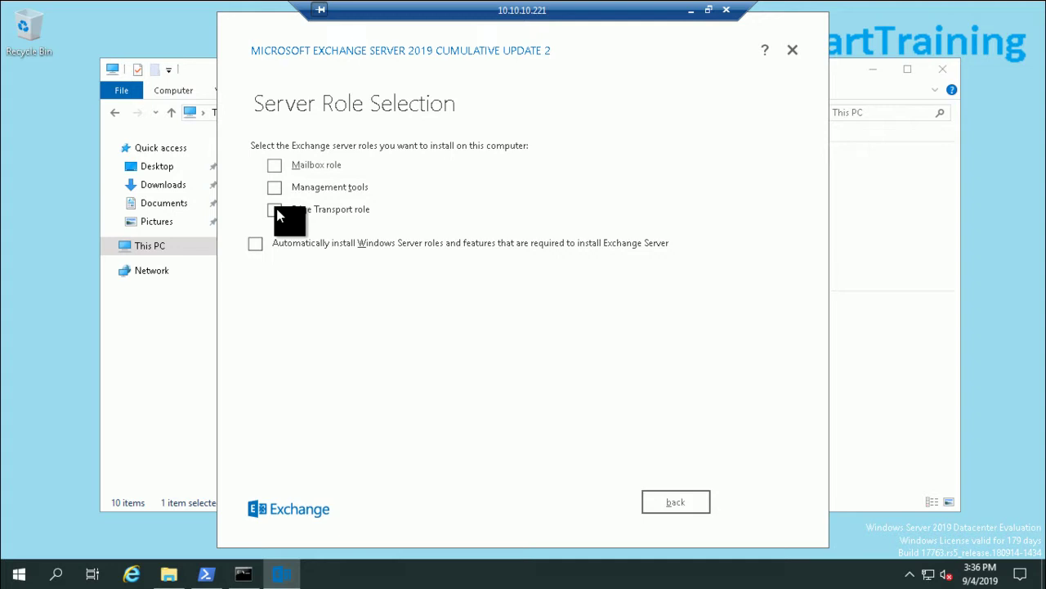
left_click(276, 209)
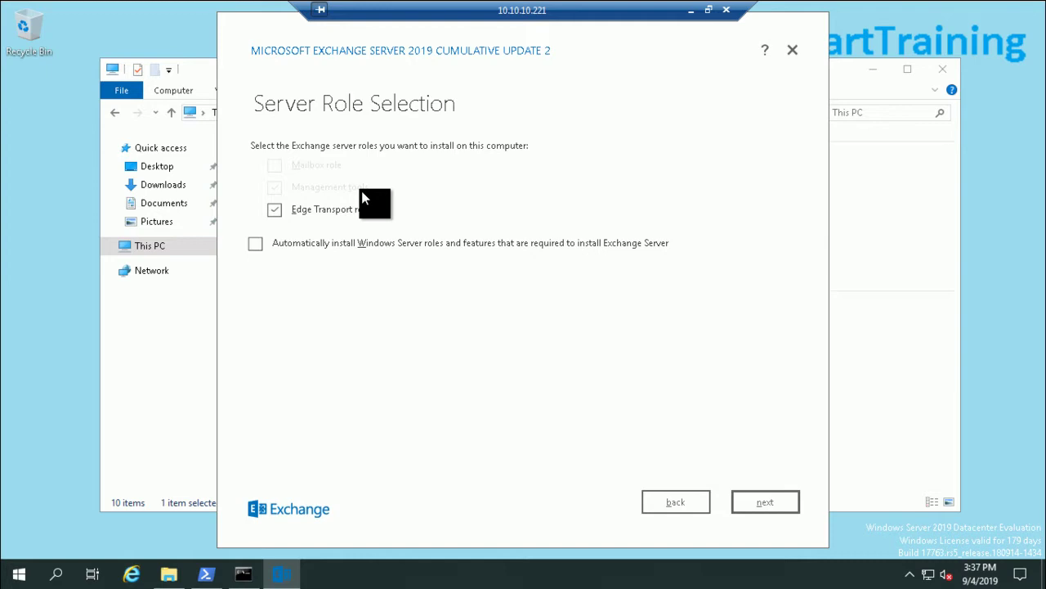
left_click(280, 209)
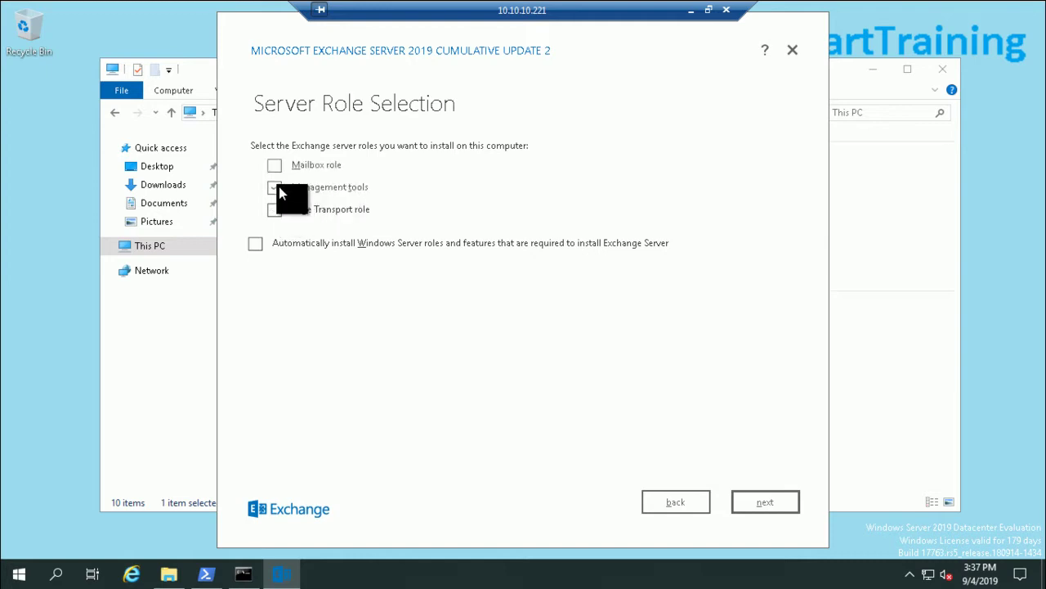
left_click(278, 187)
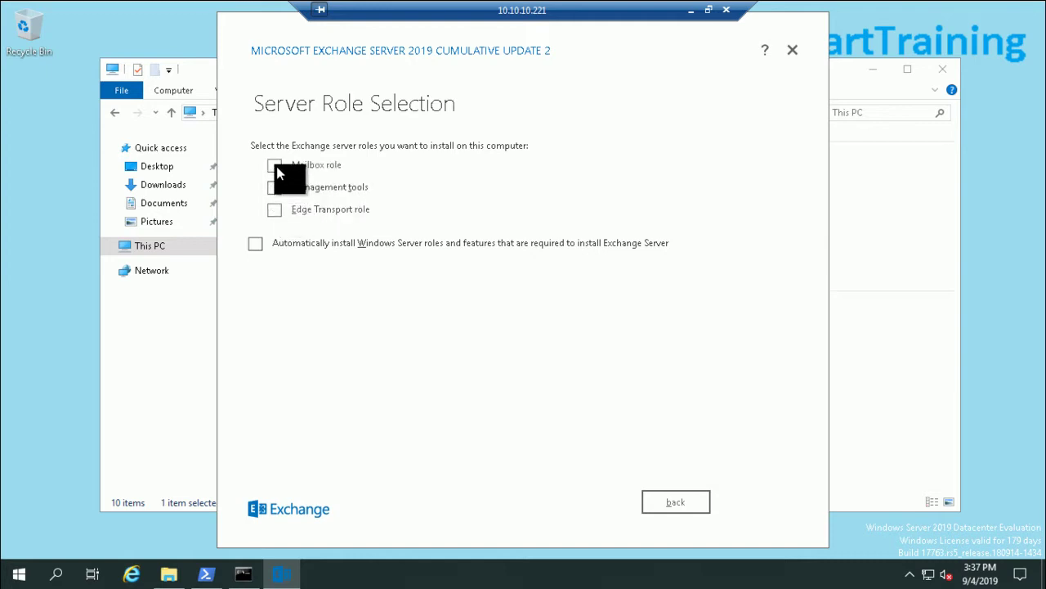
left_click(276, 166)
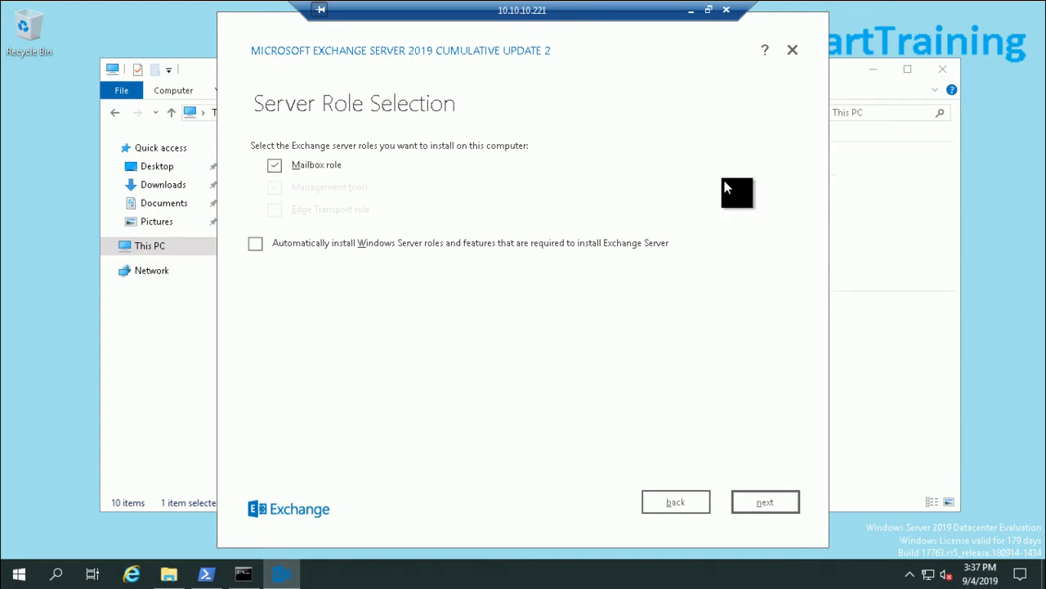
left_click(254, 243)
Step: Accept the default installation location and let the readiness checks reach 100%
left_click(768, 501)
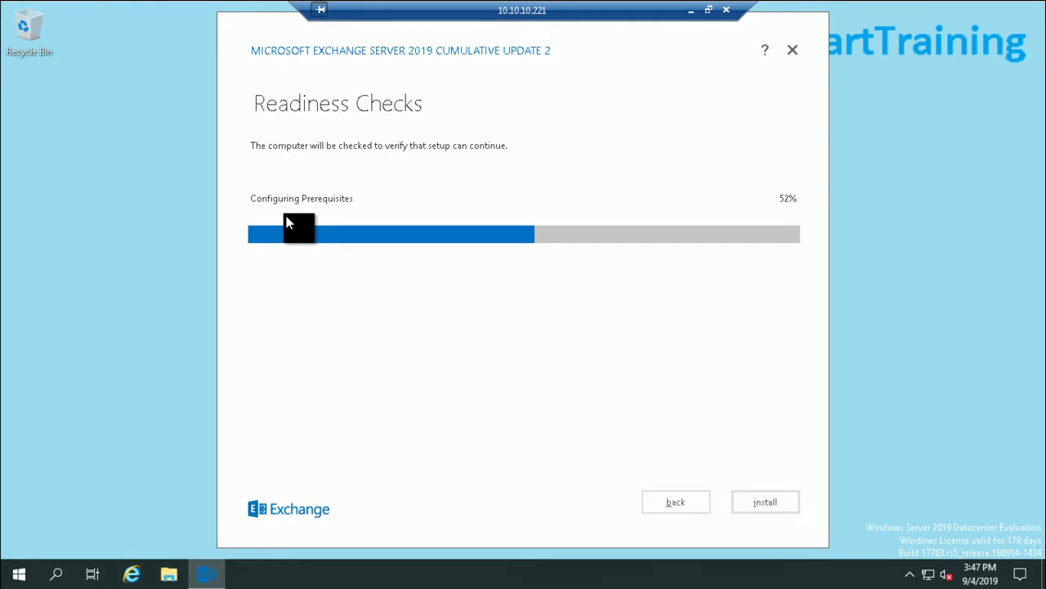
right_click(893, 188)
left_click(900, 233)
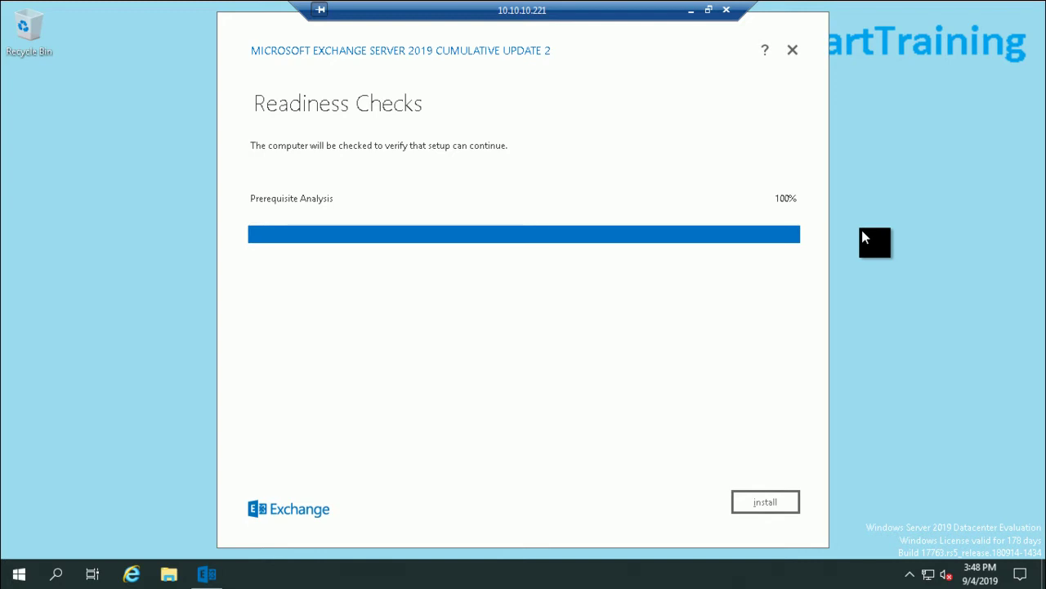
Step: Start the Mailbox role installation and let Setup Progress run through to Setup Completed
left_click(759, 499)
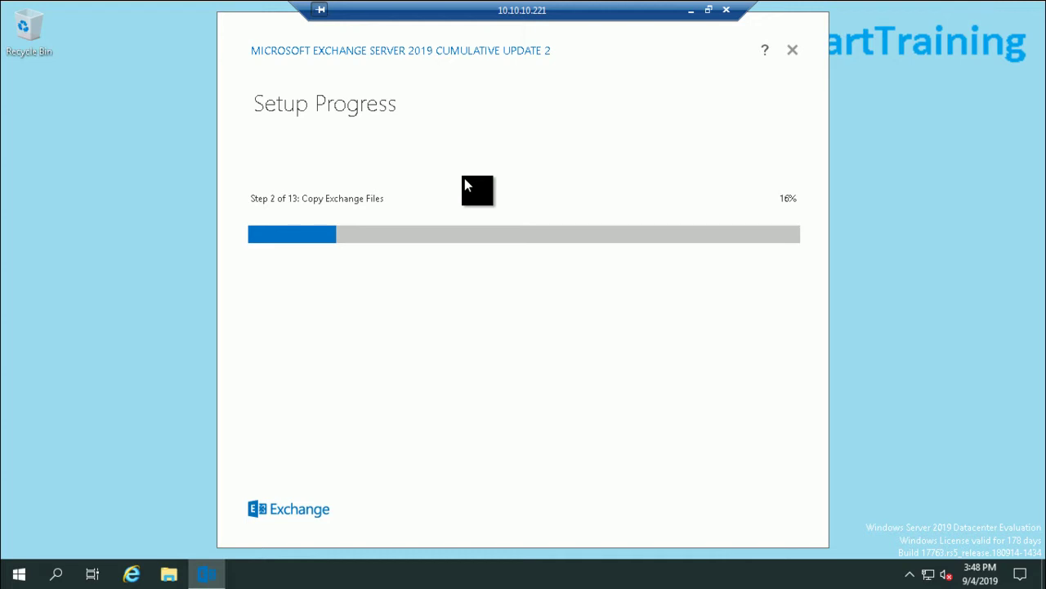
right_click(850, 197)
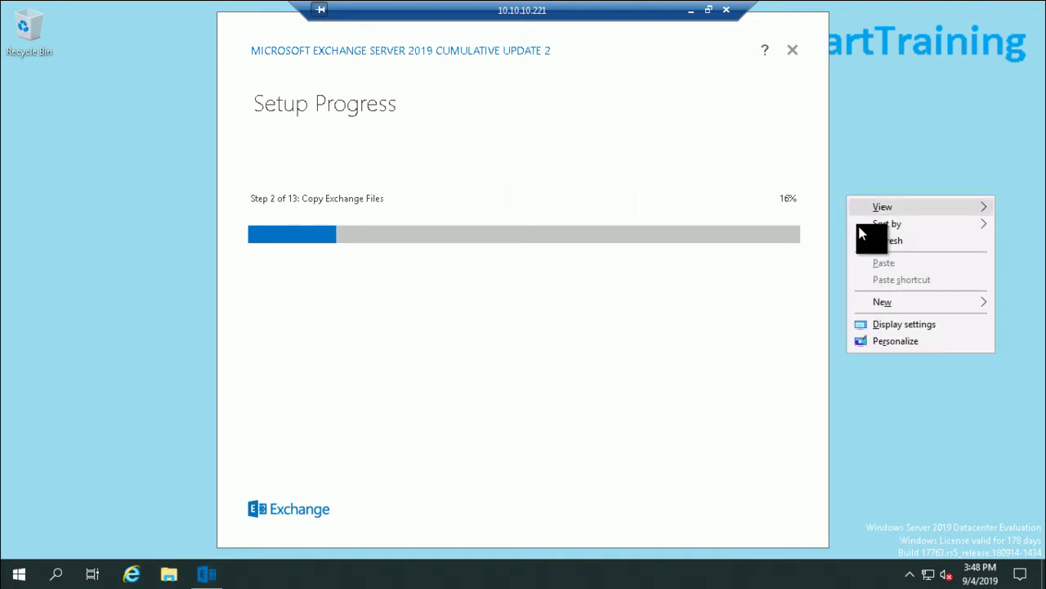
left_click(865, 242)
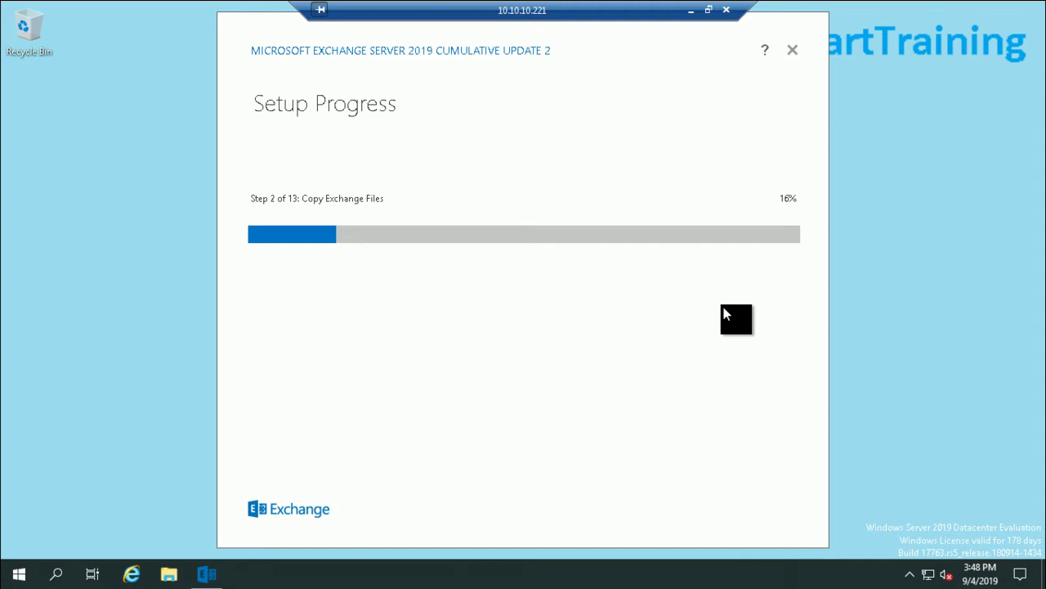
right_click(882, 259)
left_click(893, 305)
right_click(921, 173)
left_click(914, 227)
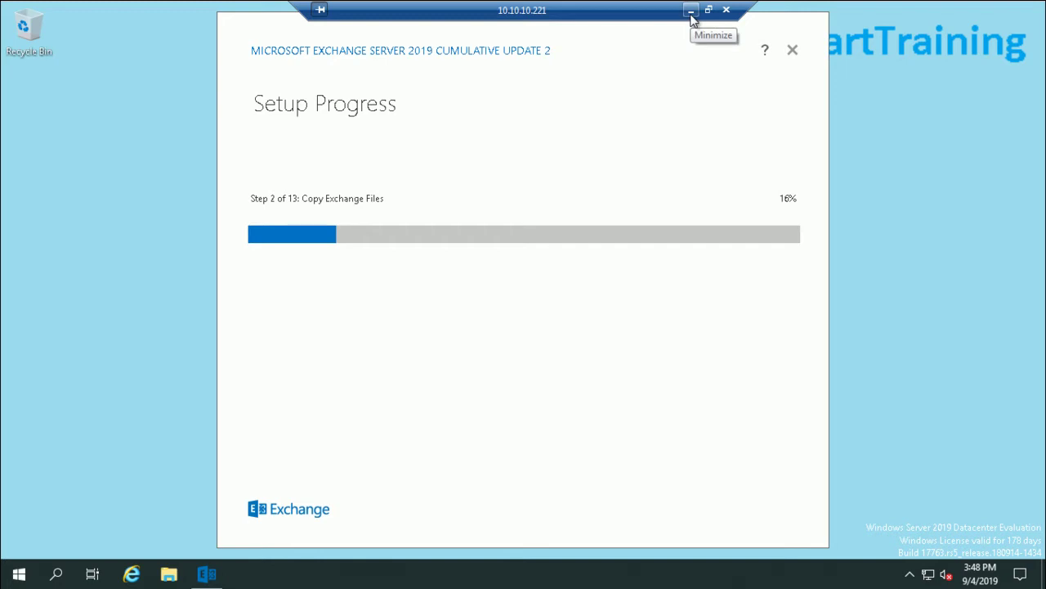
left_click(690, 13)
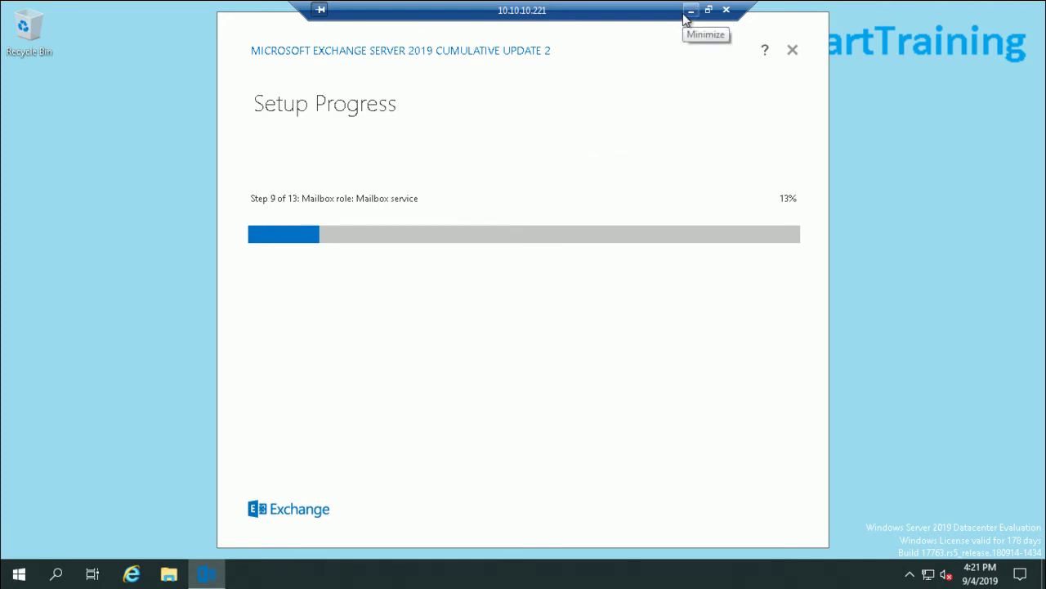
left_click(687, 13)
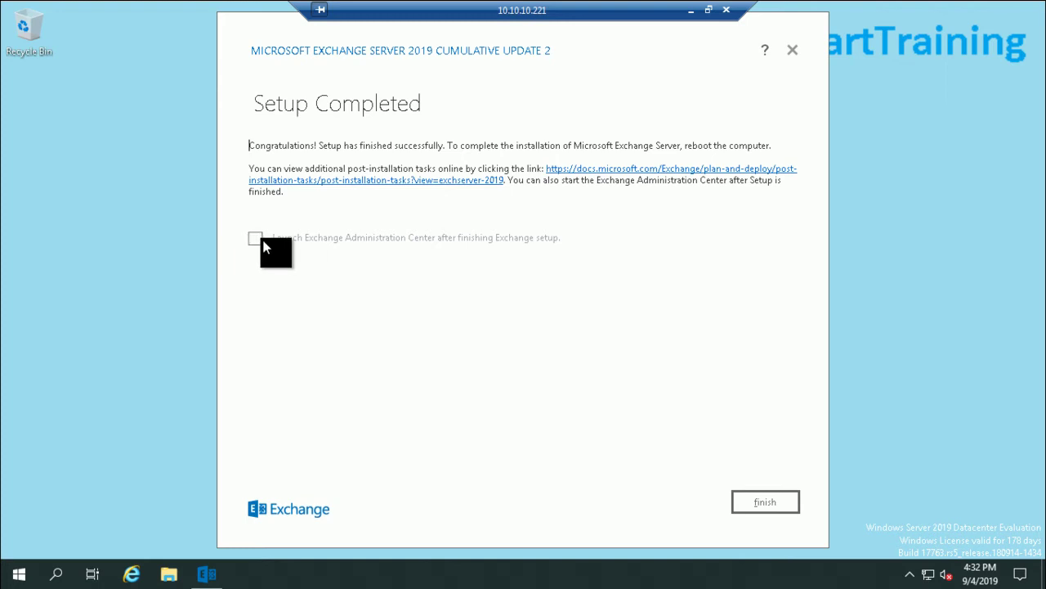
Step: Tick 'Launch Exchange Administration Center after finishing Exchange setup'
left_click(254, 242)
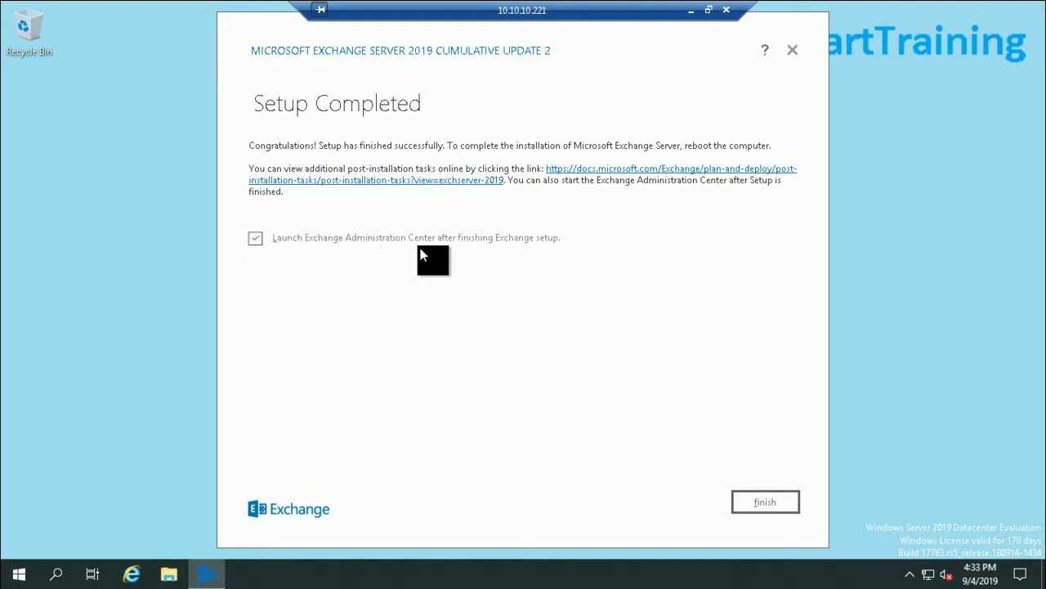
left_click(764, 501)
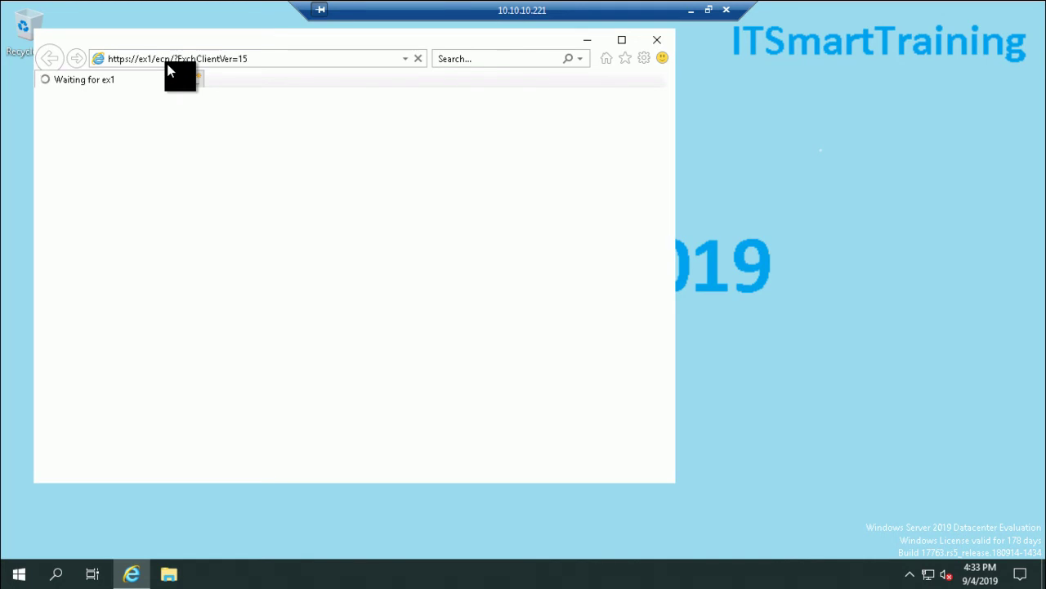
left_click(631, 299)
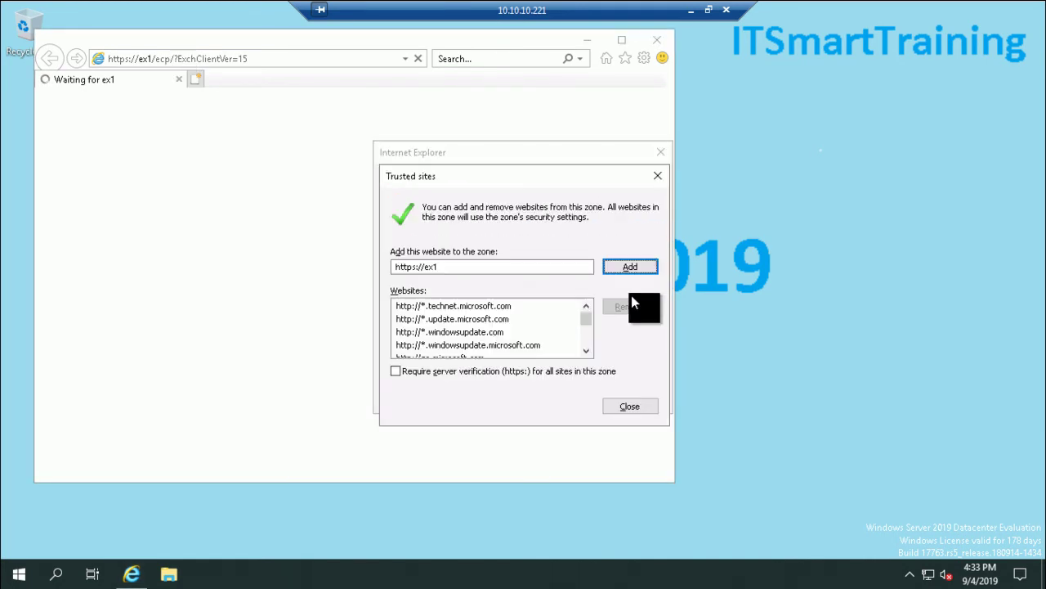
left_click(634, 267)
left_click(629, 407)
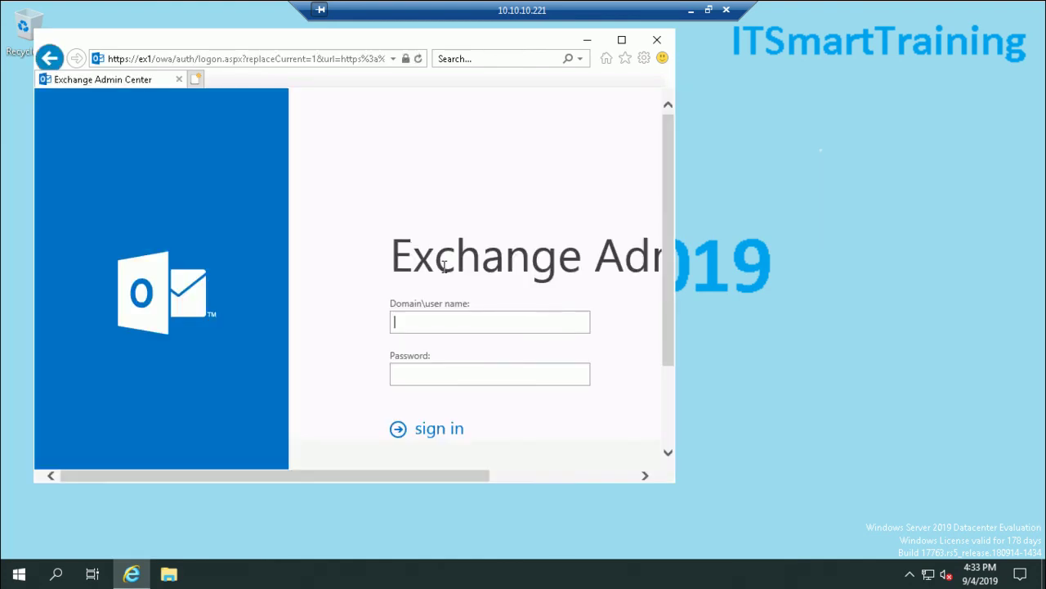
Step: Maximize Internet Explorer, sign in as the domain administrator, and decline saving the password
left_click(623, 41)
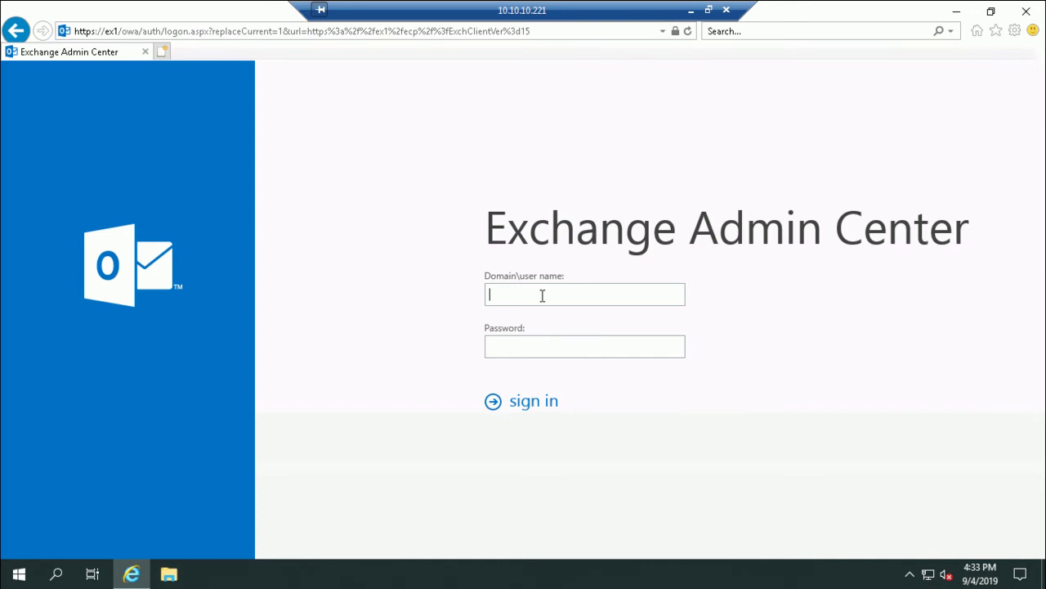
type("smartlab\\administrator")
key("Tab")
type("••••••••")
key("Return")
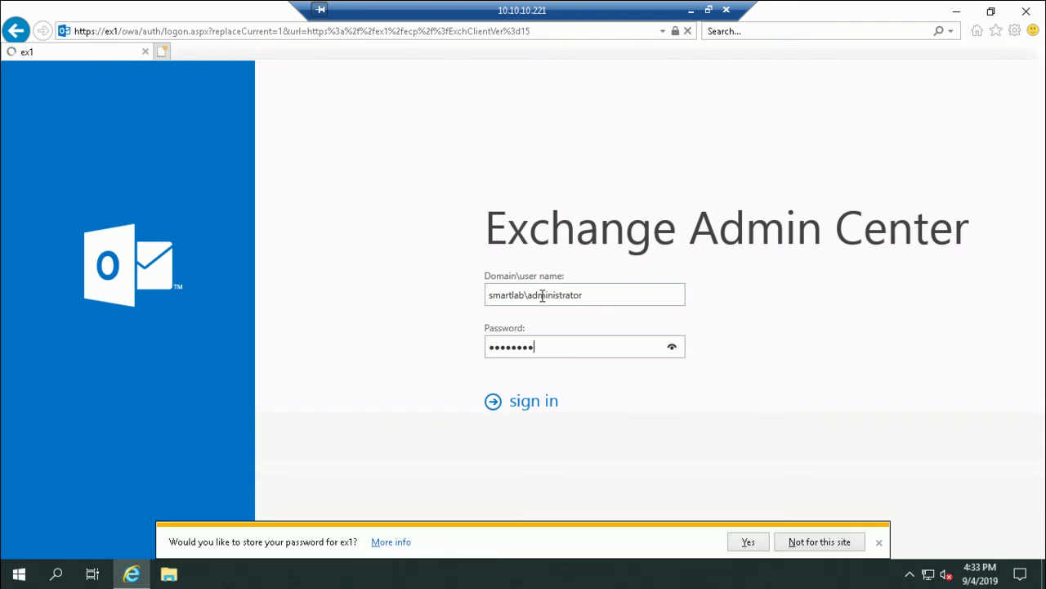
left_click(797, 542)
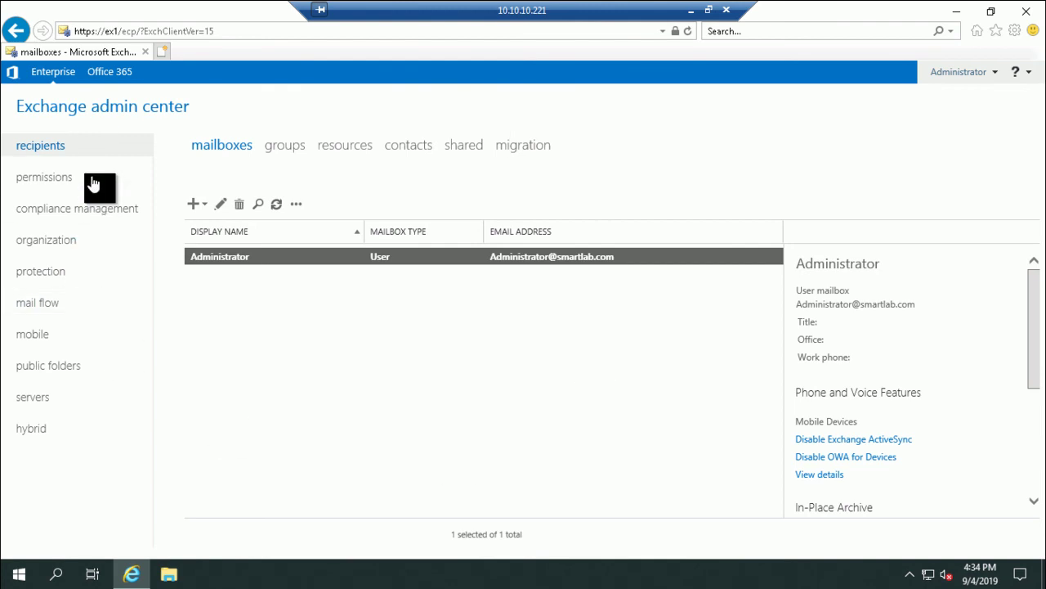
left_click(101, 85)
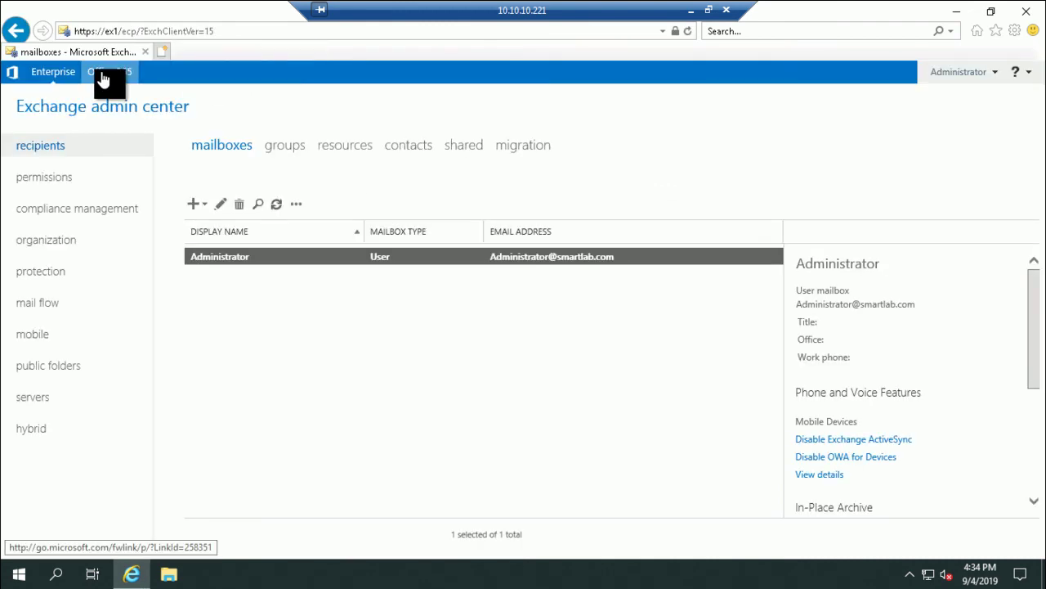
left_click(49, 74)
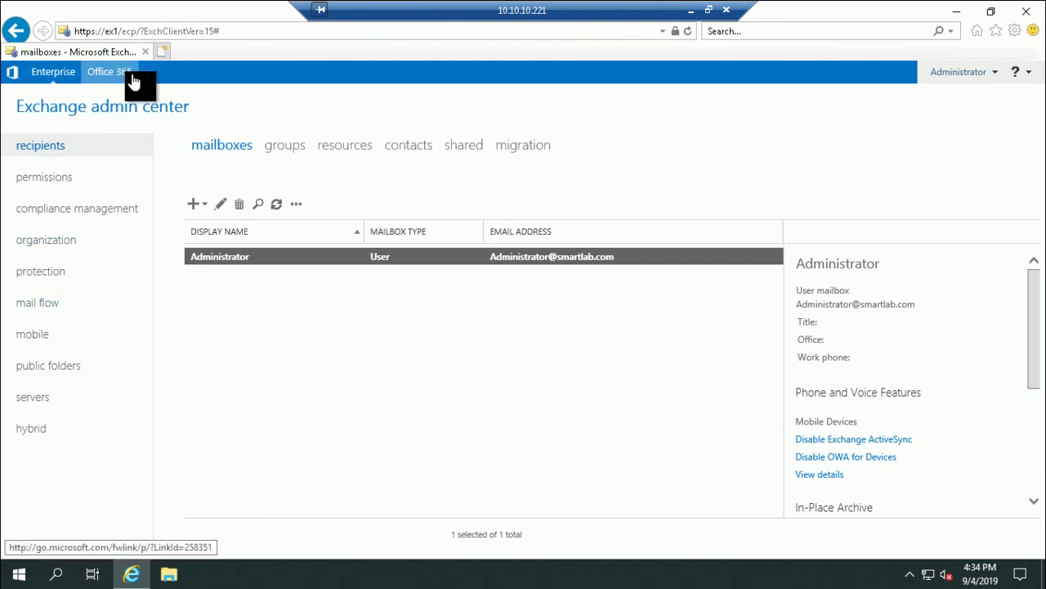